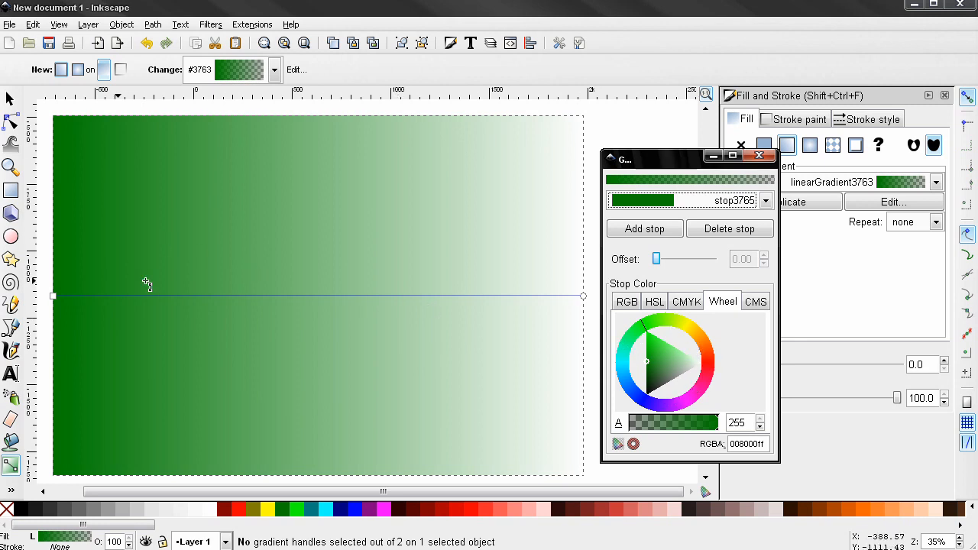
- Change the gradient's start stop from green to red, RGBA ff0400ff
left_click(713, 364)
left_click(701, 365)
left_click(701, 364)
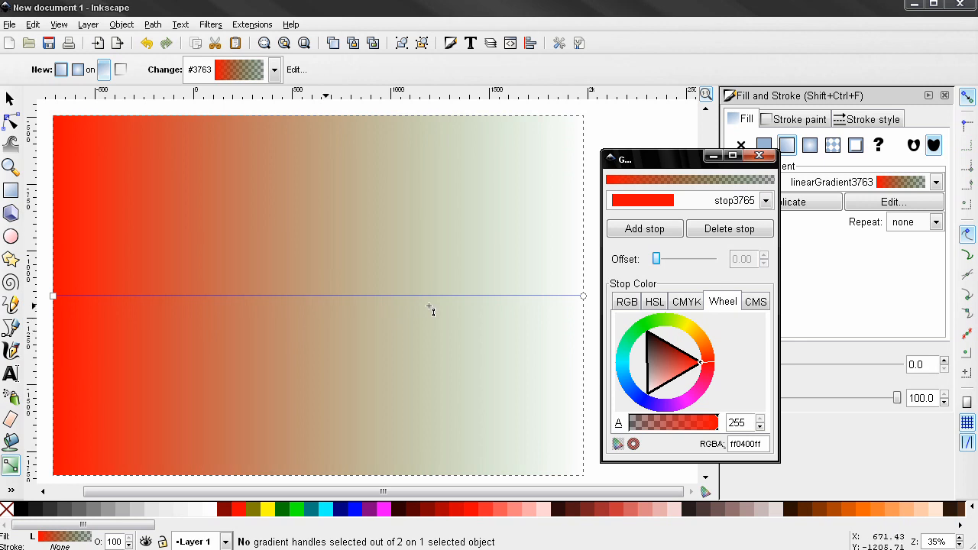
- Copy the RGBA value of the gradient's red start stop
left_click(634, 203)
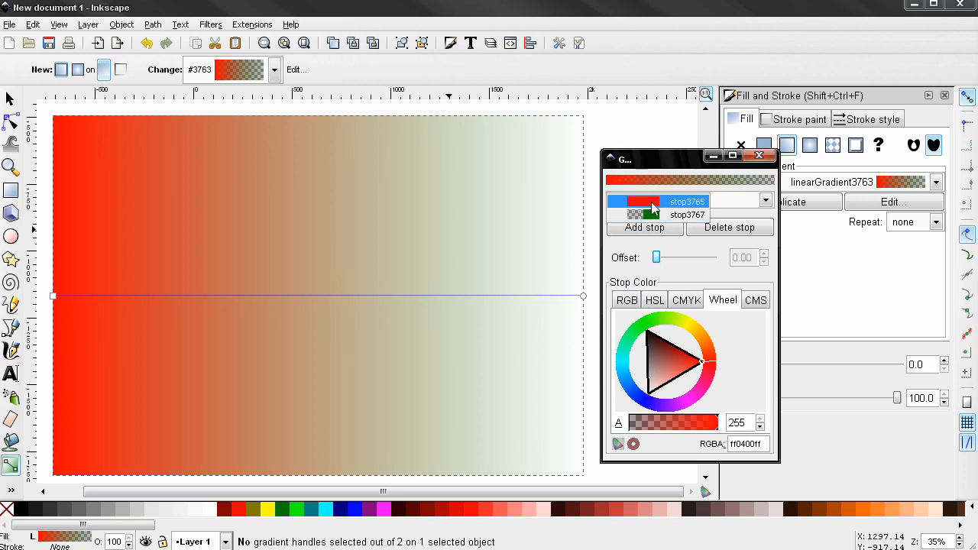
left_click(652, 203)
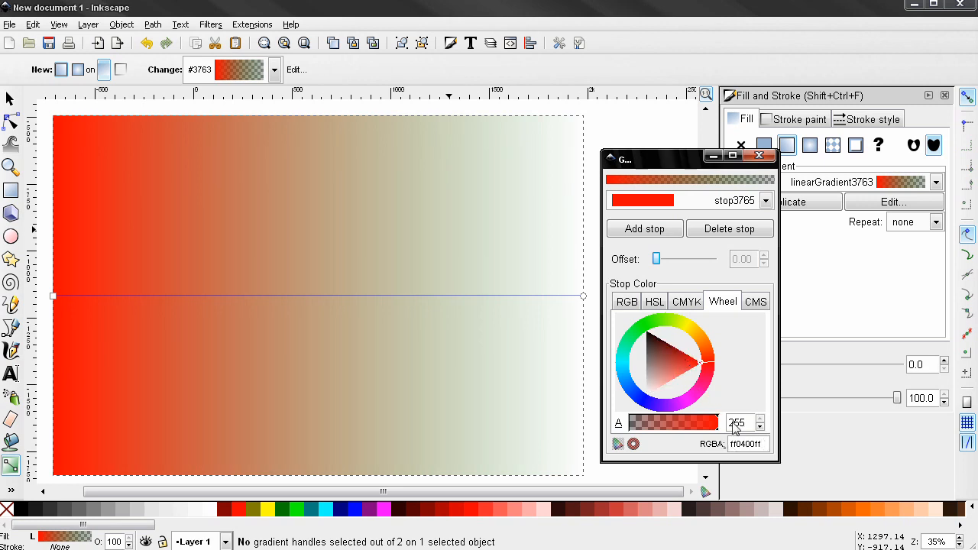
left_click_drag(764, 443, 704, 444)
right_click(744, 446)
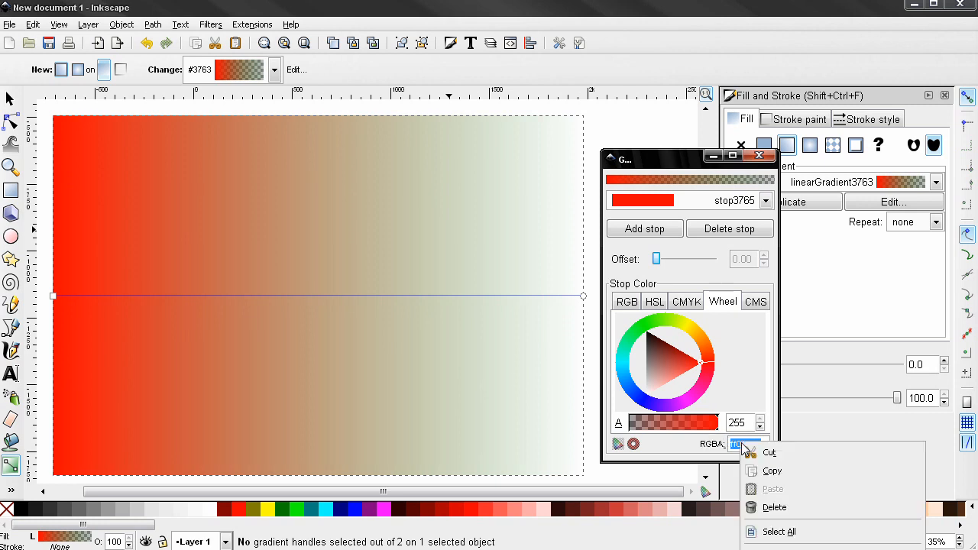
left_click(766, 472)
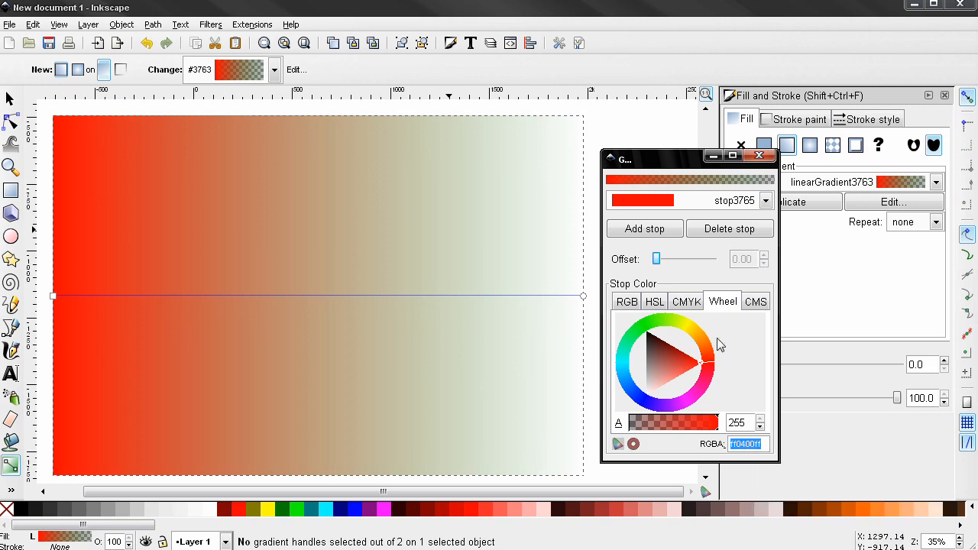
- Paste the copied RGBA value into the gradient's end stop and set that stop's alpha to 0
left_click(663, 201)
left_click(665, 215)
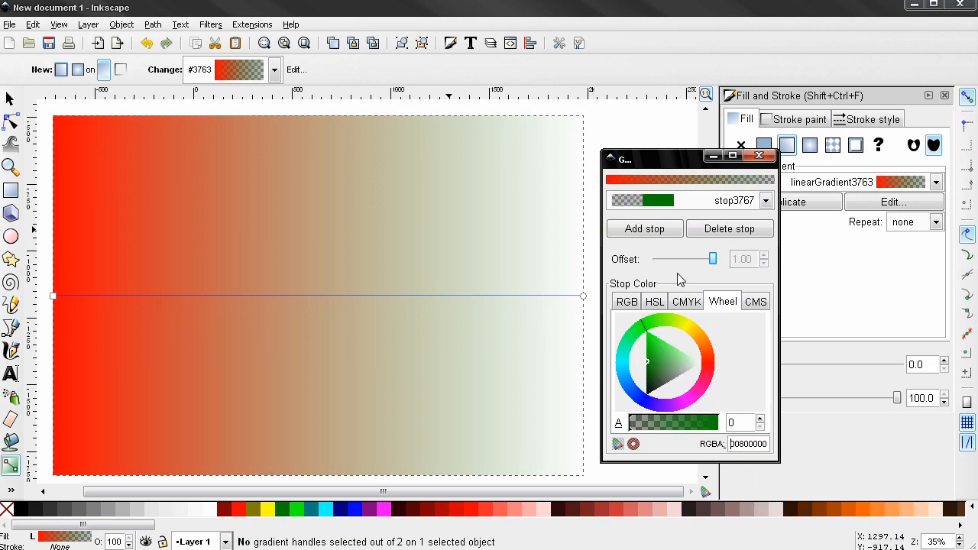
left_click_drag(765, 444, 733, 445)
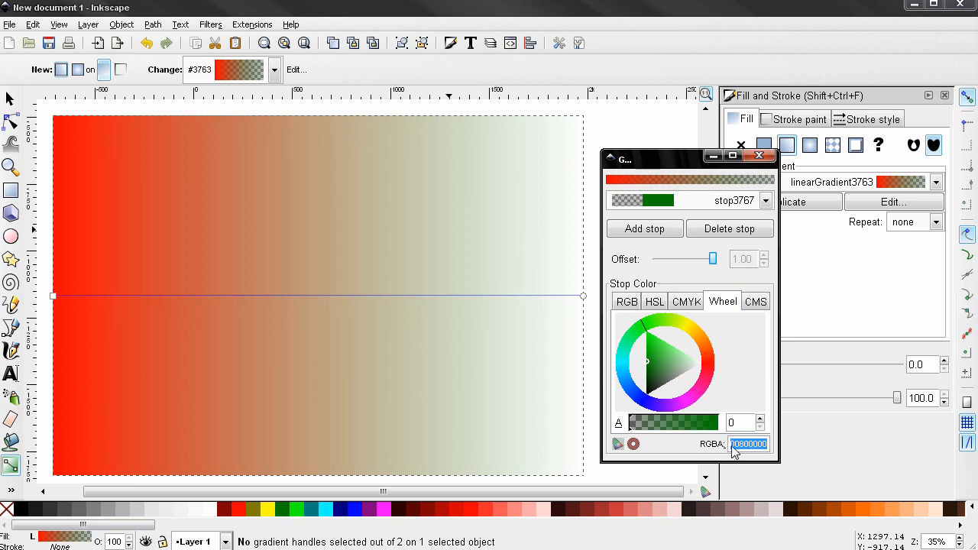
right_click(748, 450)
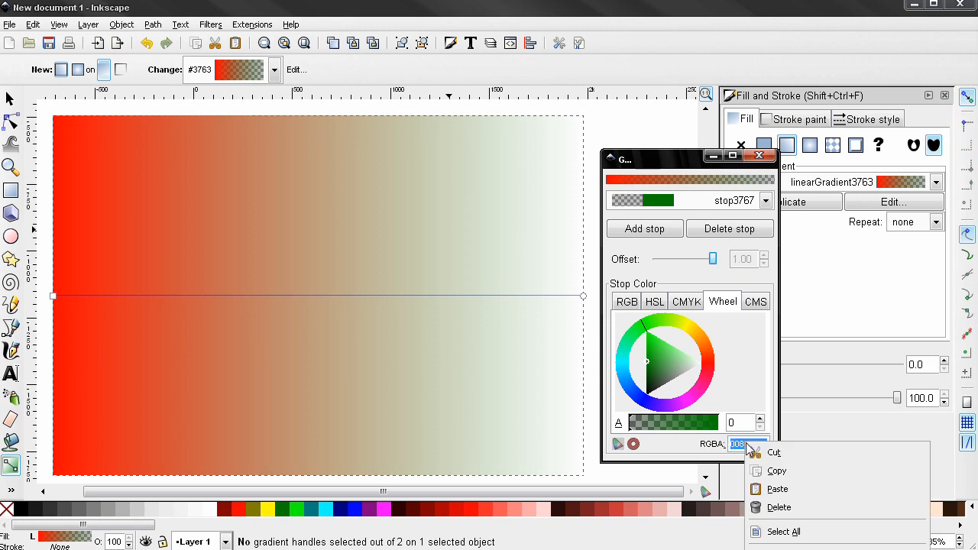
left_click(758, 489)
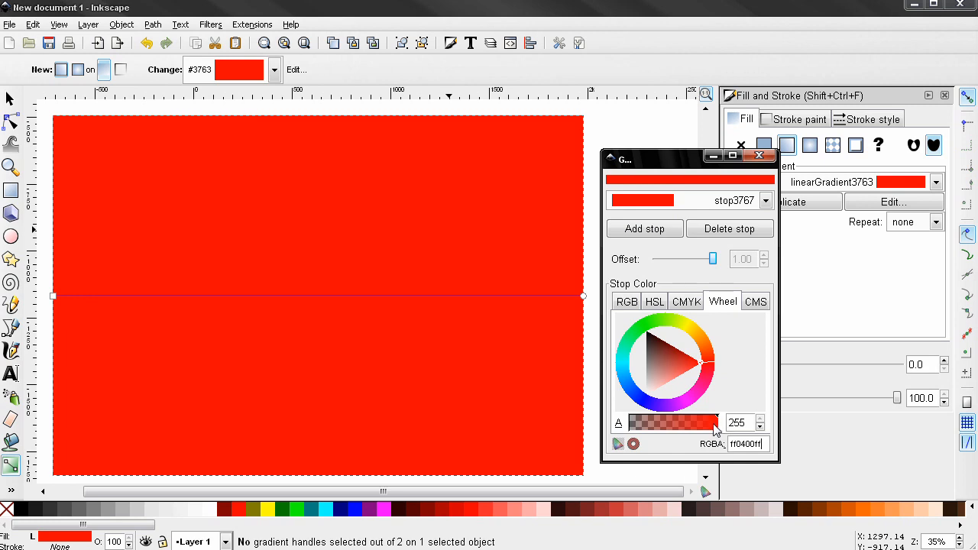
left_click_drag(715, 432, 621, 428)
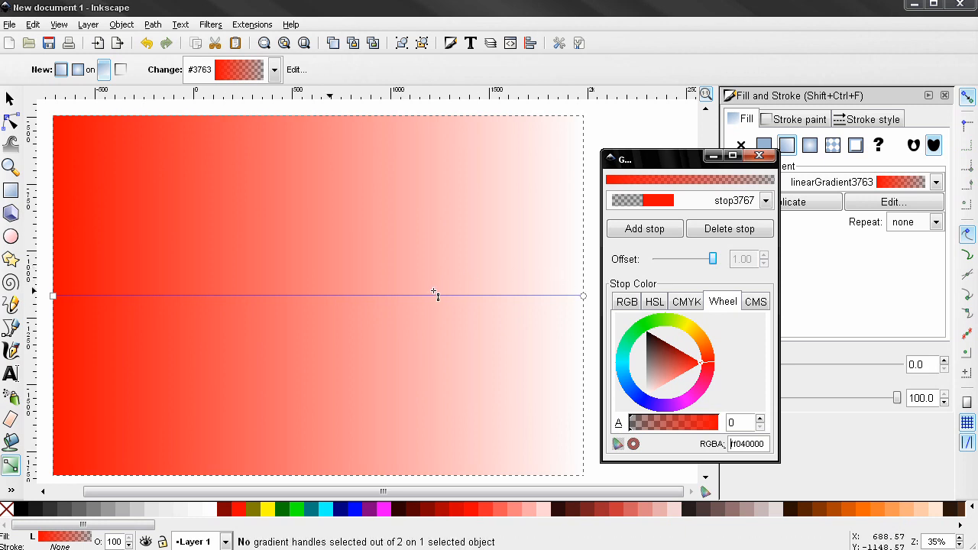
- Try to delete the gradient's start stop and end stop
left_click(54, 296)
left_click(737, 227)
left_click(737, 227)
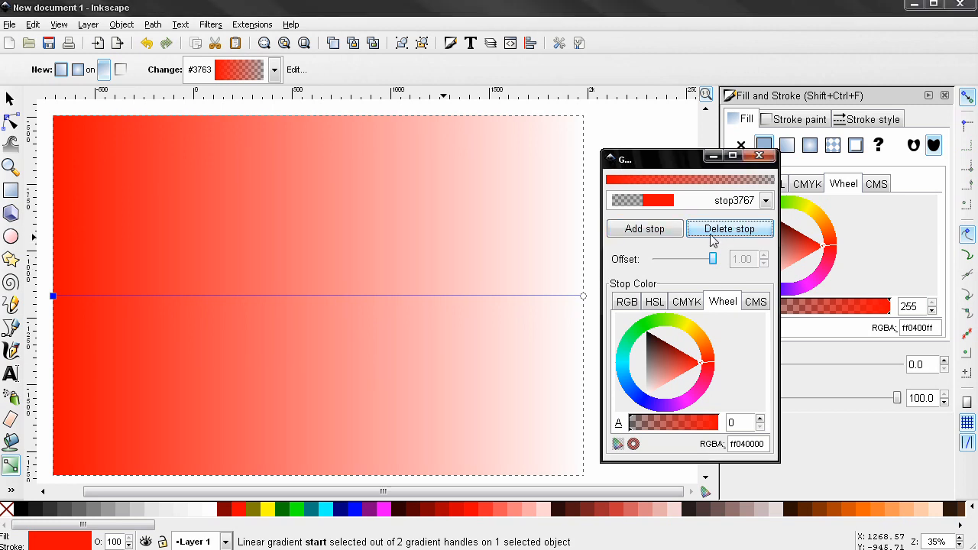
left_click(583, 295)
left_click(725, 228)
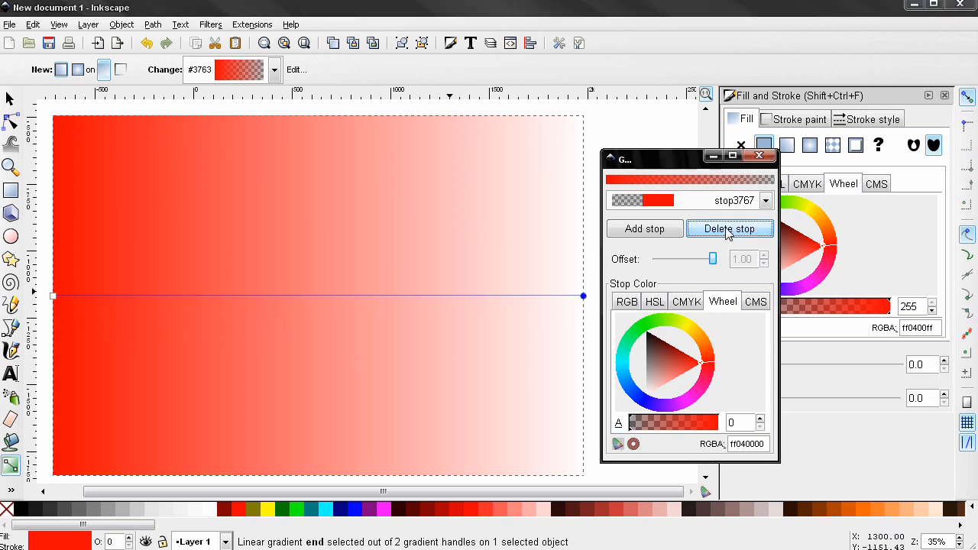
- Add a stop halfway along the gradient, at offset 0.50
left_click(636, 230)
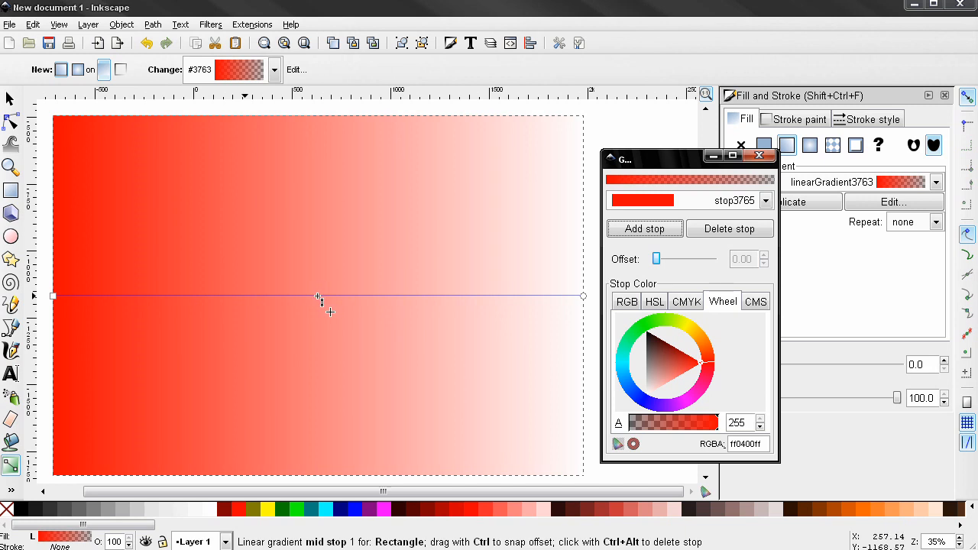
- Move the middle stop toward the gradient's end and delete it on the canvas, undoing both changes
mouse_move(318, 298)
left_mouse_down()
mouse_move(261, 297)
mouse_move(455, 297)
mouse_move(359, 298)
left_mouse_up()
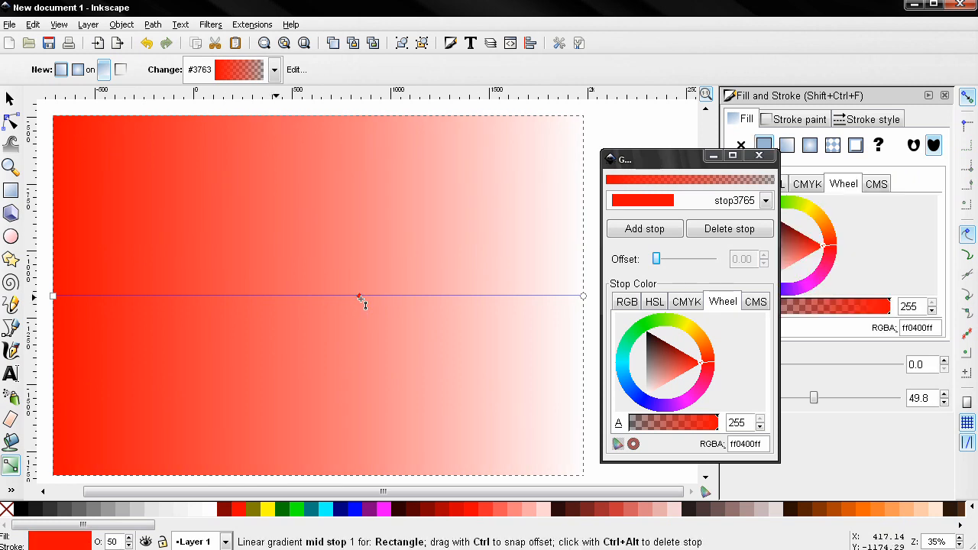
left_click(365, 300)
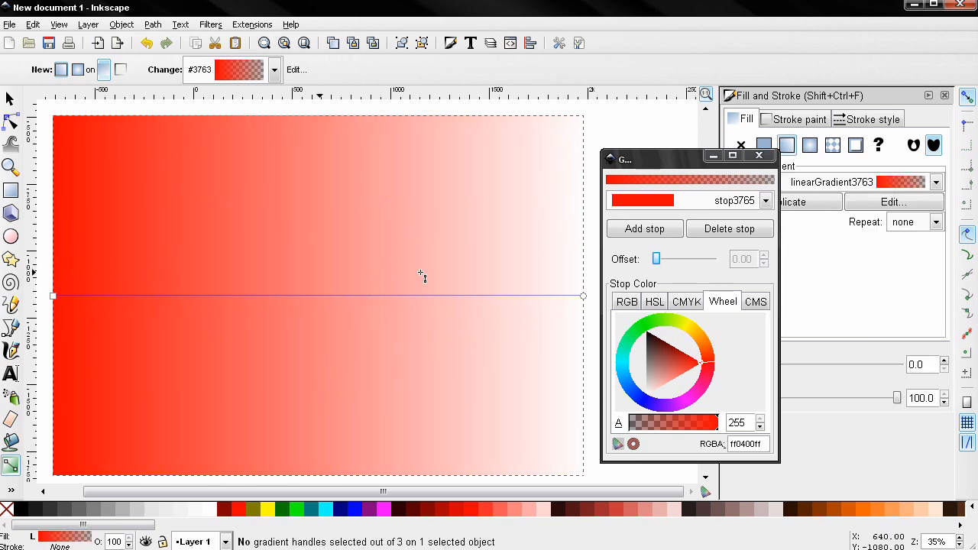
key("ctrl+z")
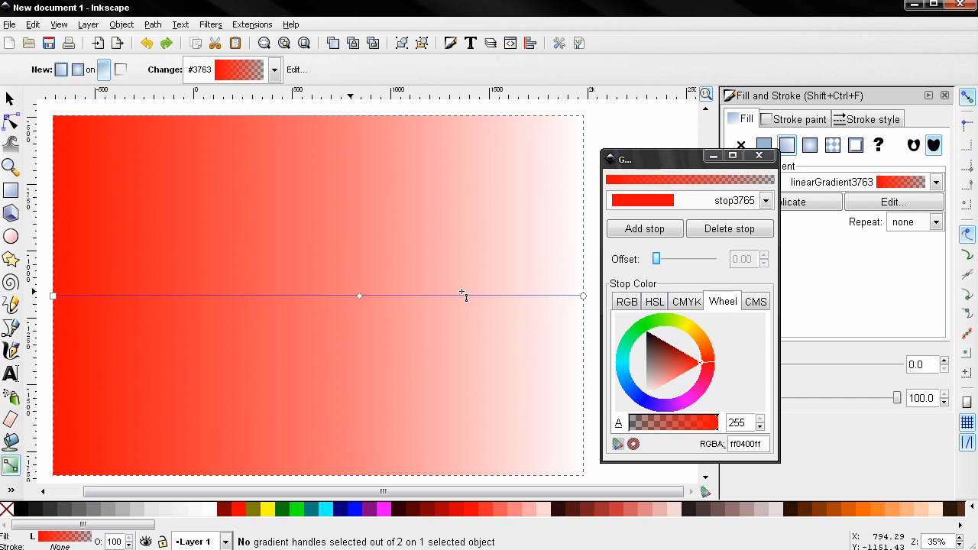
key("ctrl+z")
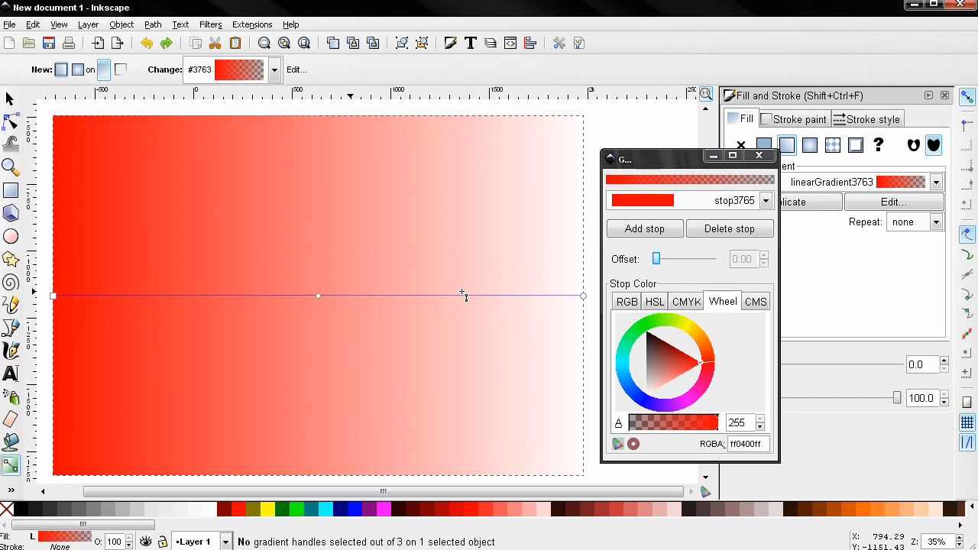
- Delete the middle stop in the gradient editor and undo the deletion
left_click(637, 201)
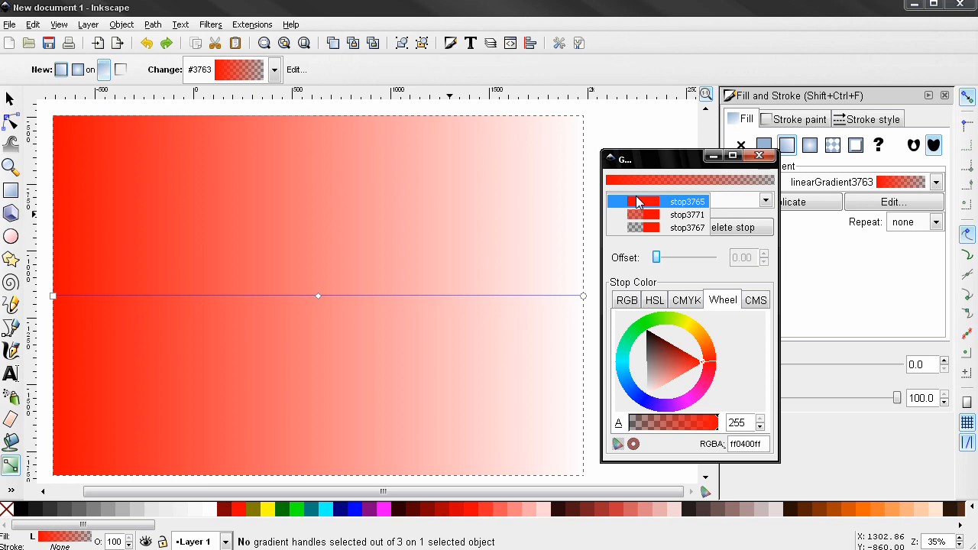
left_click(675, 216)
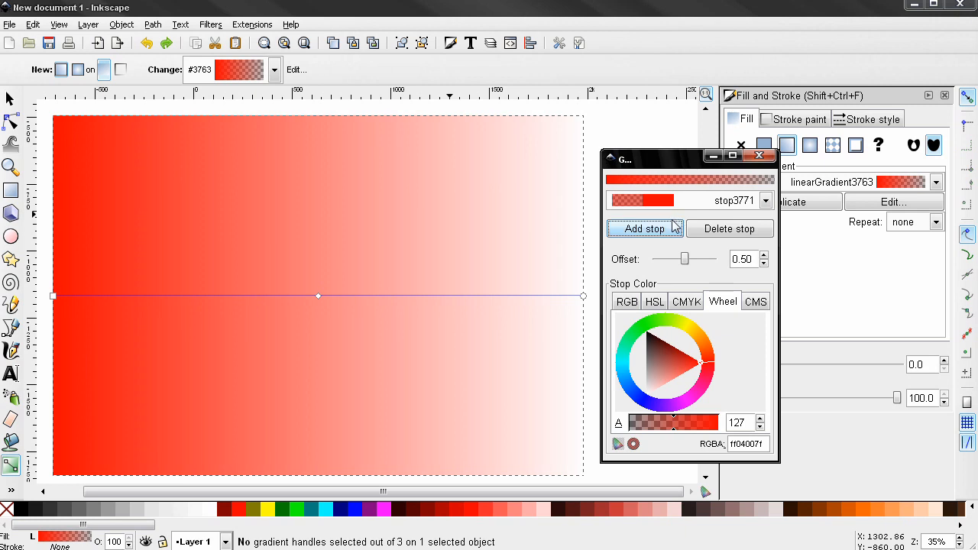
left_click(705, 231)
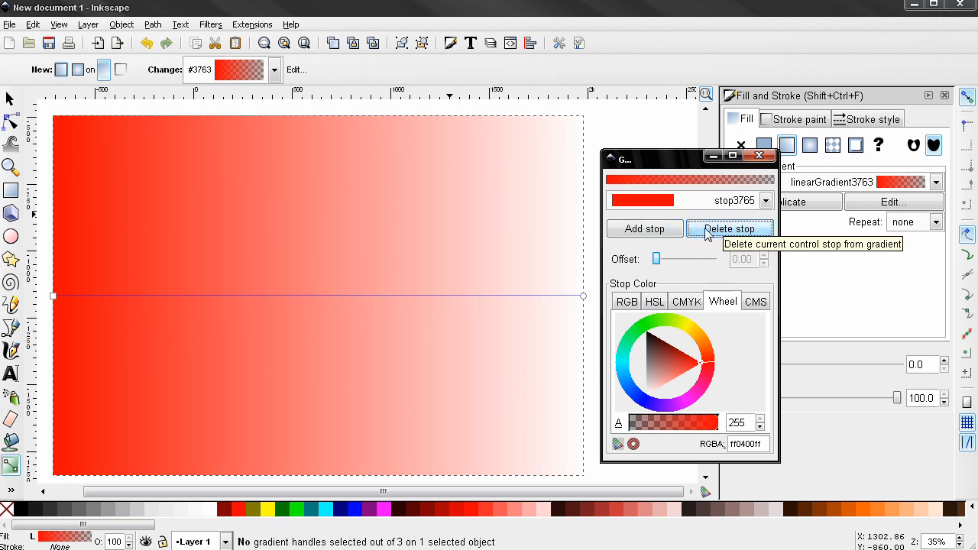
key("ctrl+z")
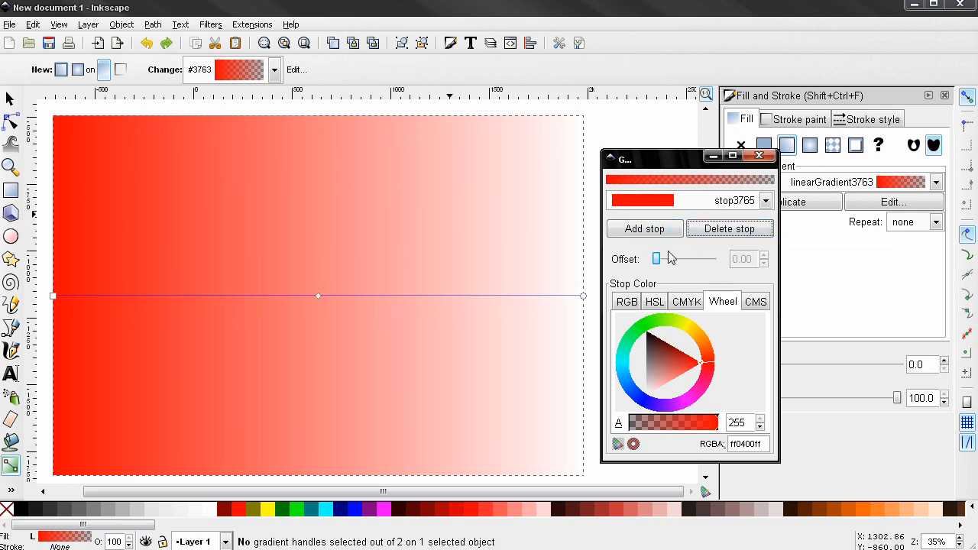
- Add a stop at offset 0.75, between the gradient's middle stop and its end stop
left_click(663, 202)
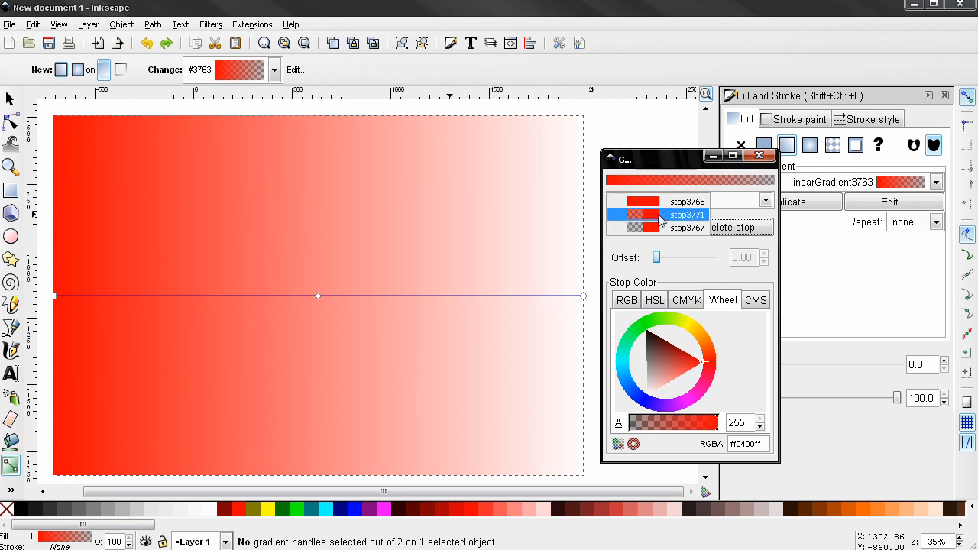
left_click(661, 216)
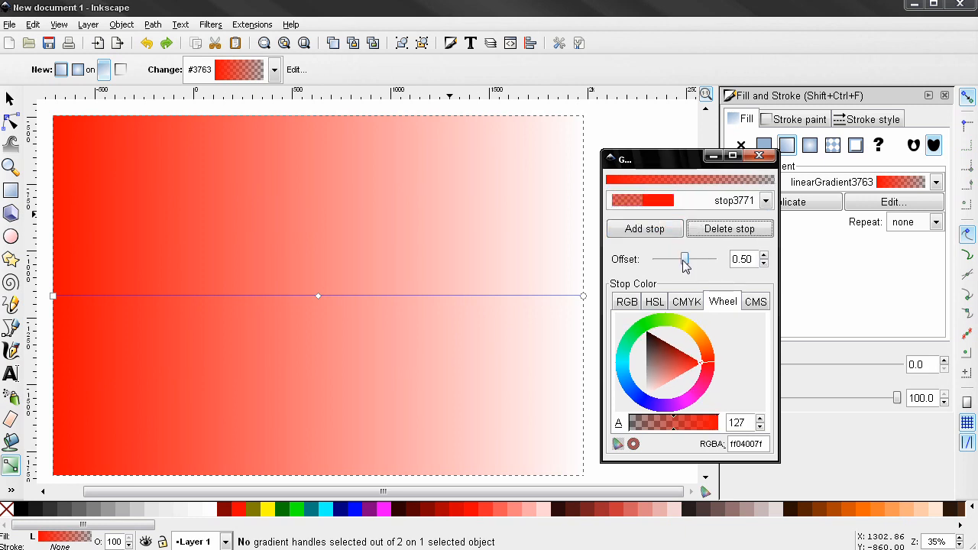
mouse_move(684, 260)
left_mouse_down()
mouse_move(669, 260)
mouse_move(686, 264)
left_mouse_up()
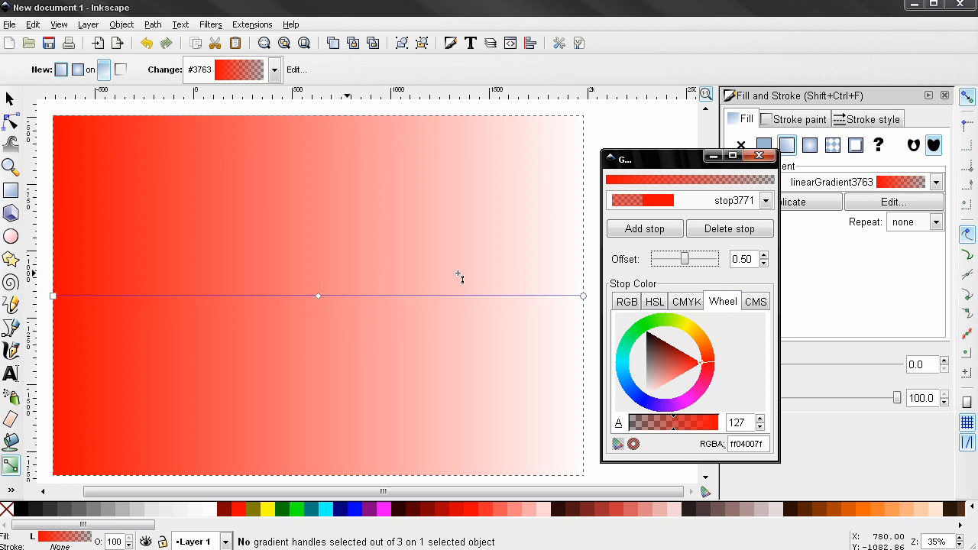
left_click(633, 231)
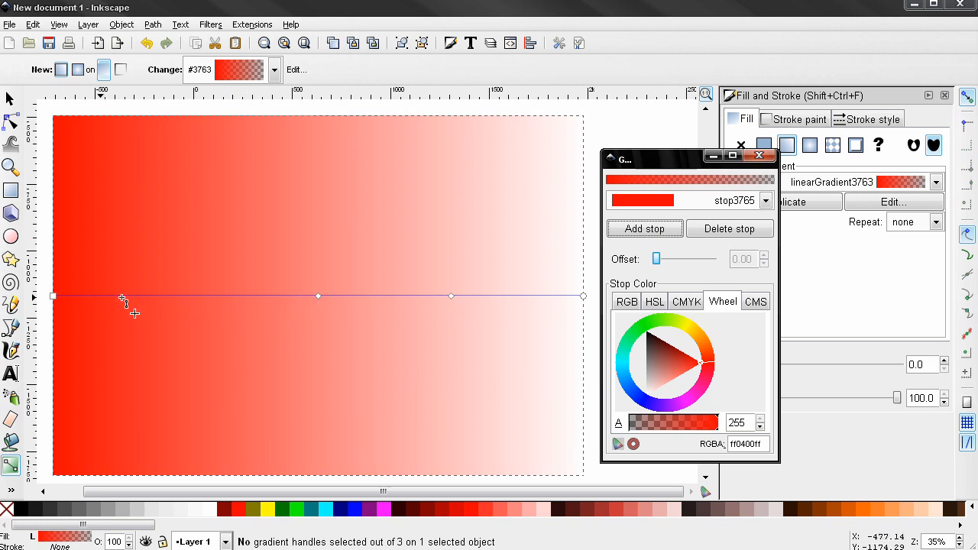
- Add a stop at offset 0.25, between the gradient's start stop and its middle stop
left_click(636, 203)
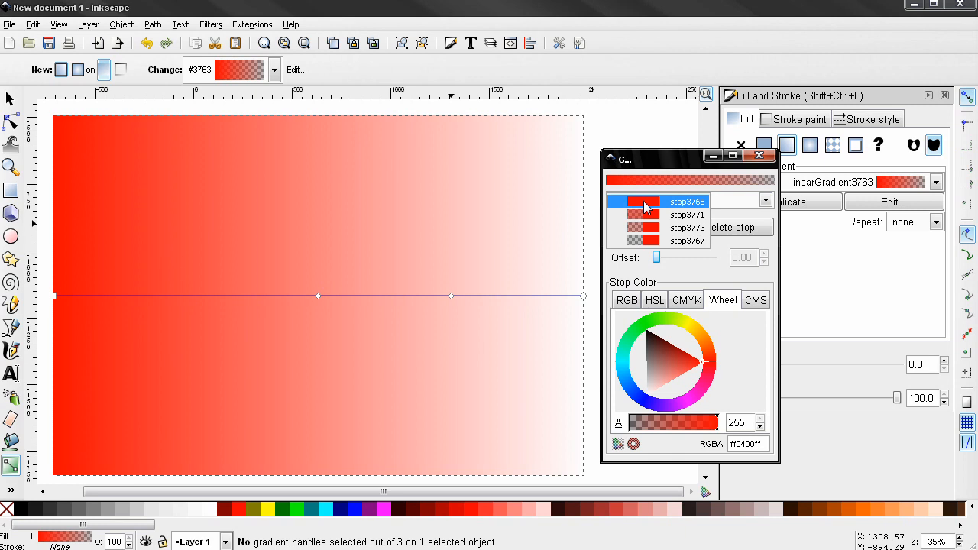
left_click(646, 201)
left_click(636, 229)
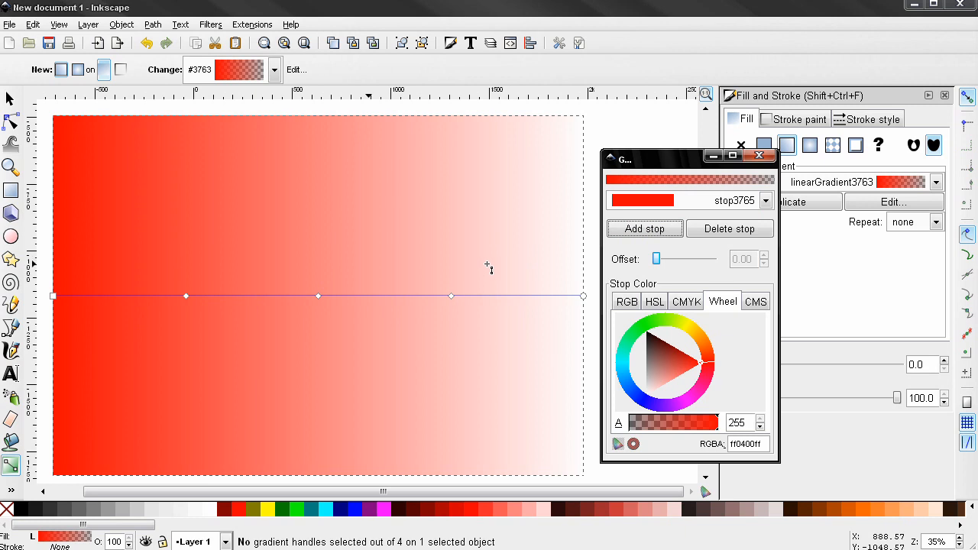
- Make the stop at offset 0.25 fully opaque yellow, RGBA ffe100ff
left_click(649, 203)
left_click(653, 215)
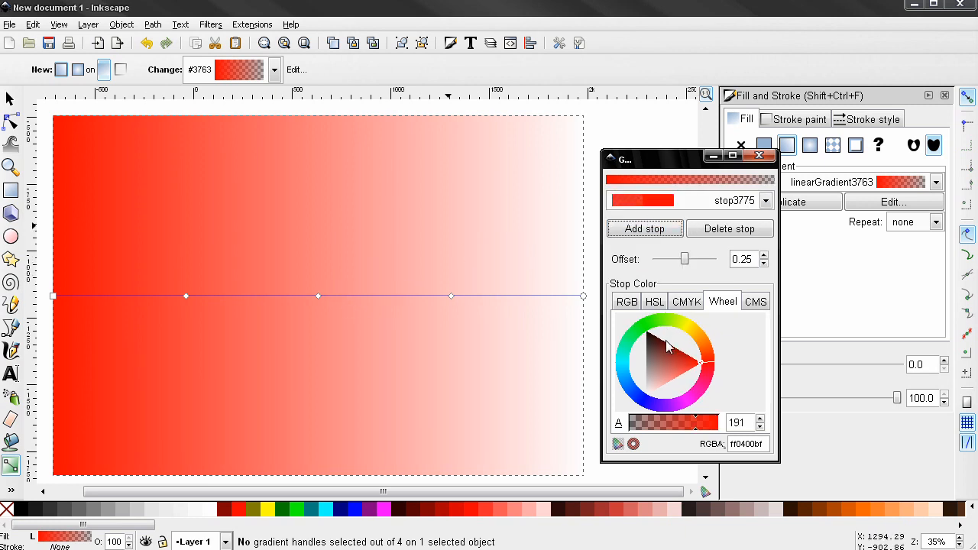
left_click(691, 333)
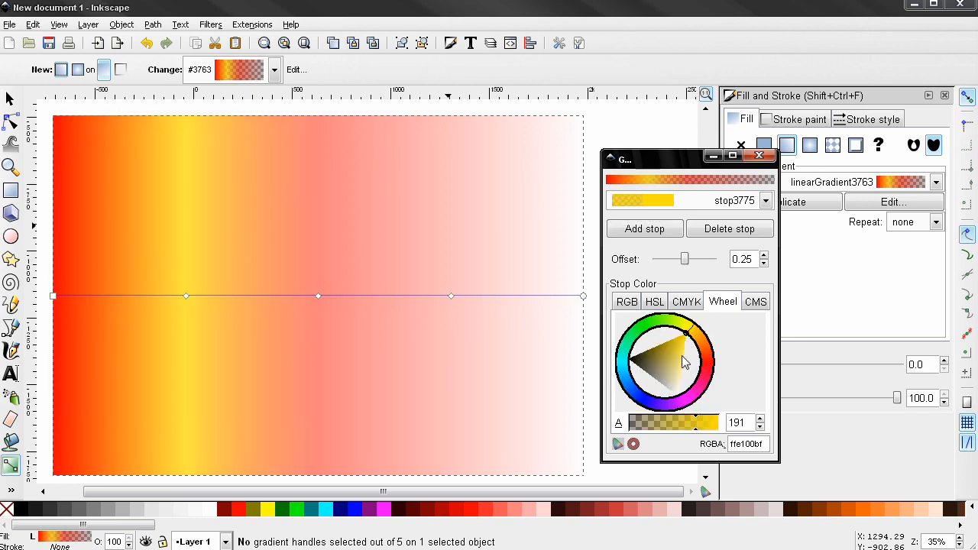
left_click_drag(697, 434, 727, 434)
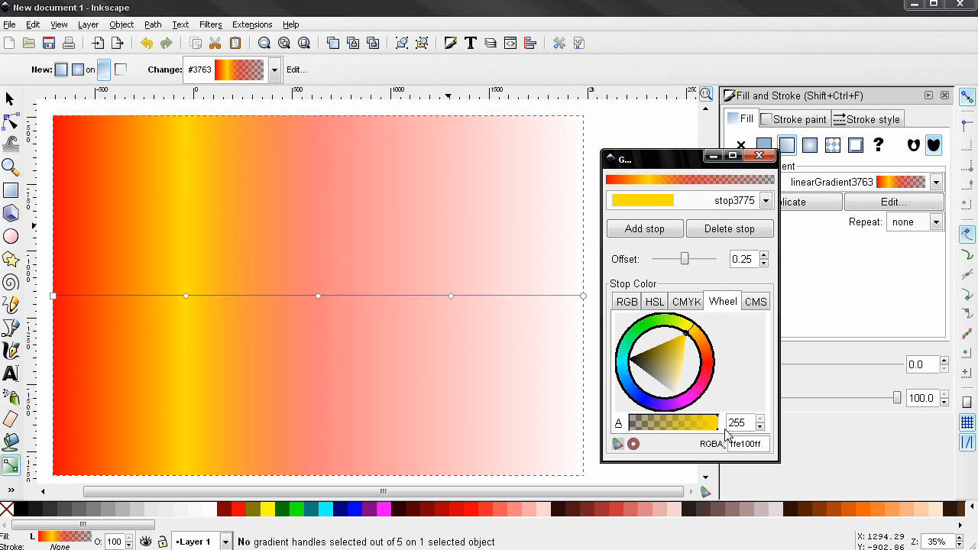
- Make the middle stop at offset 0.50 fully opaque green, RGBA 00ff06ff
left_click(649, 199)
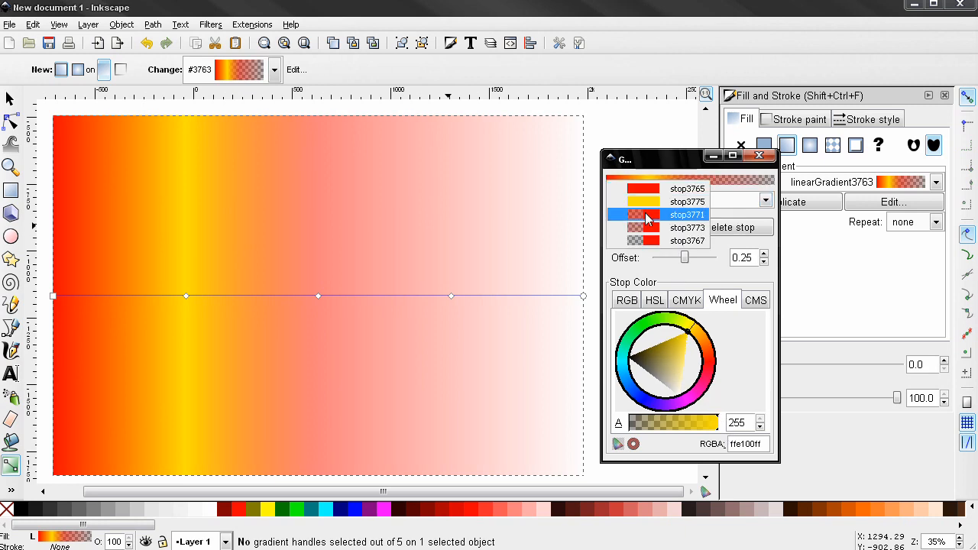
left_click(649, 214)
left_click(644, 336)
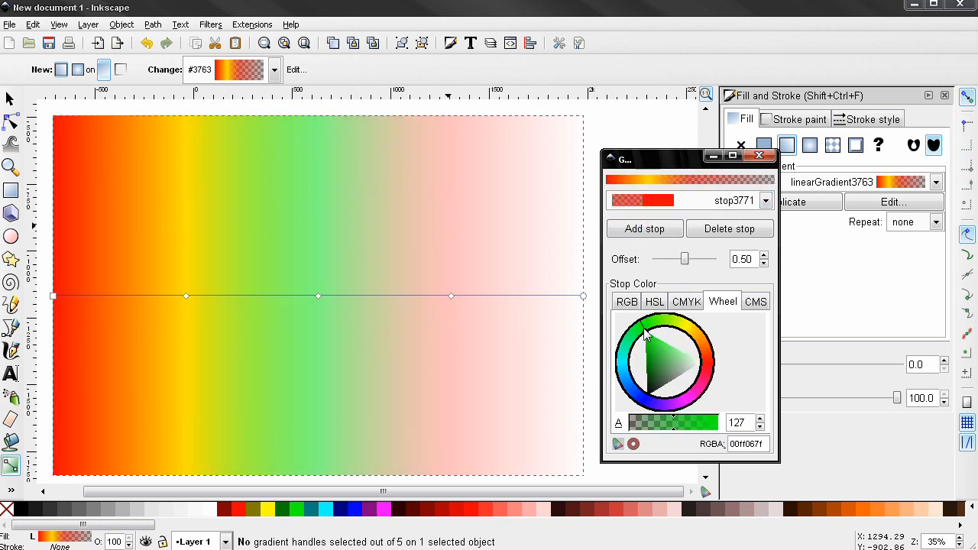
left_click_drag(697, 428, 724, 430)
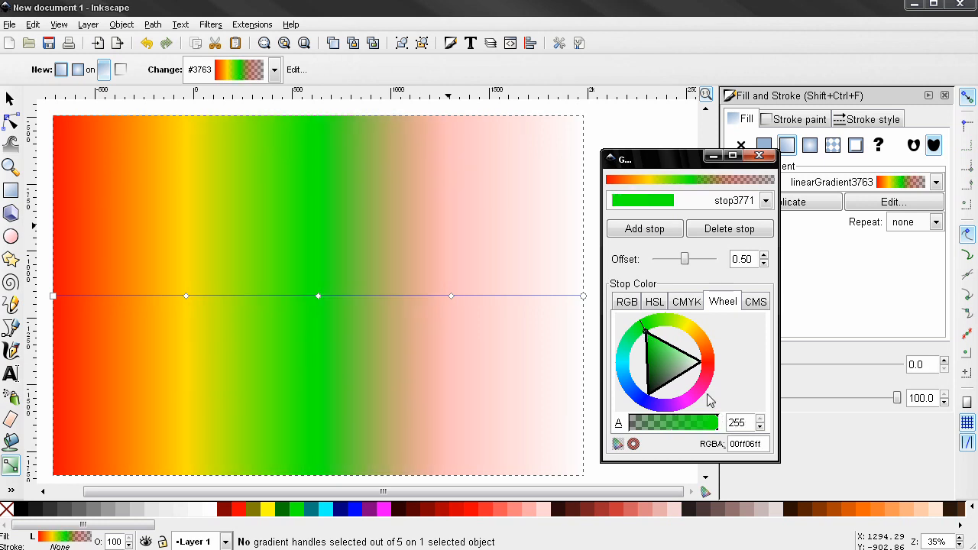
- Make the stop at offset 0.75 fully opaque blue, RGBA 00a0ffff
left_click(652, 204)
left_click(653, 217)
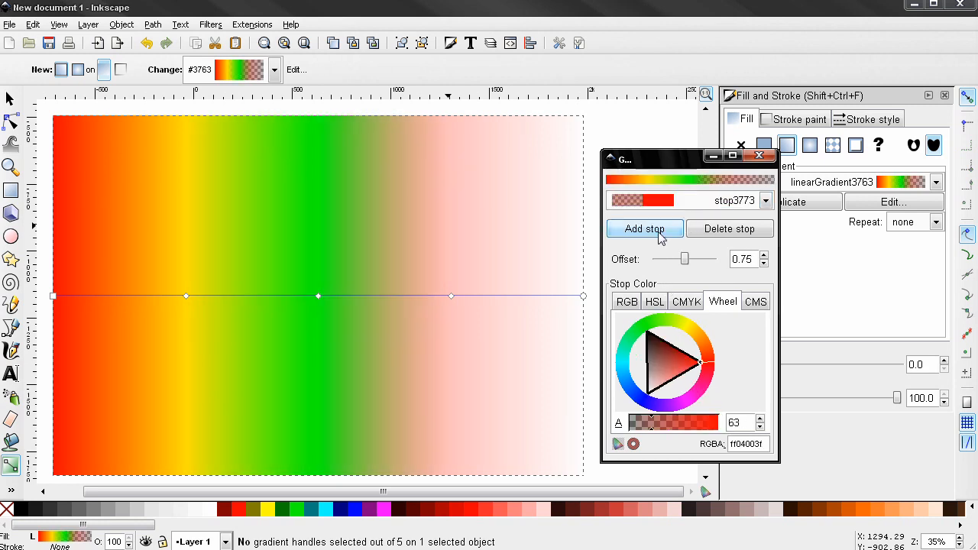
left_click_drag(631, 374, 648, 372)
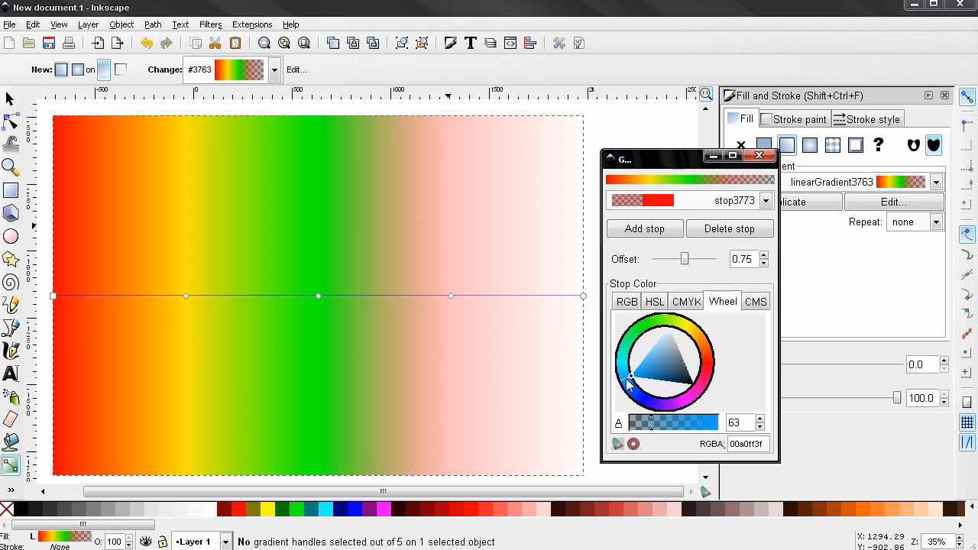
left_click_drag(713, 425, 724, 432)
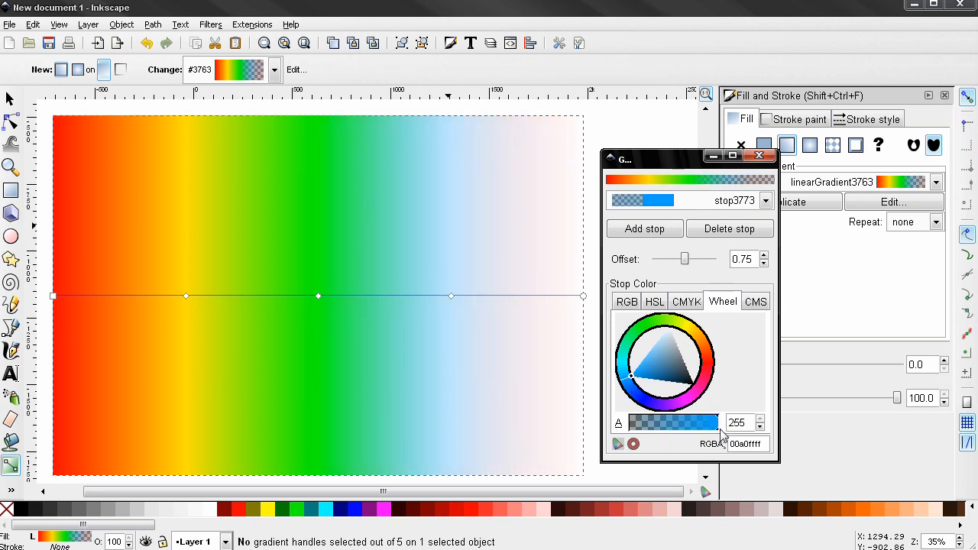
- Make the gradient's end stop at offset 1.00 fully opaque magenta, RGBA ff00f4ff
left_click(645, 203)
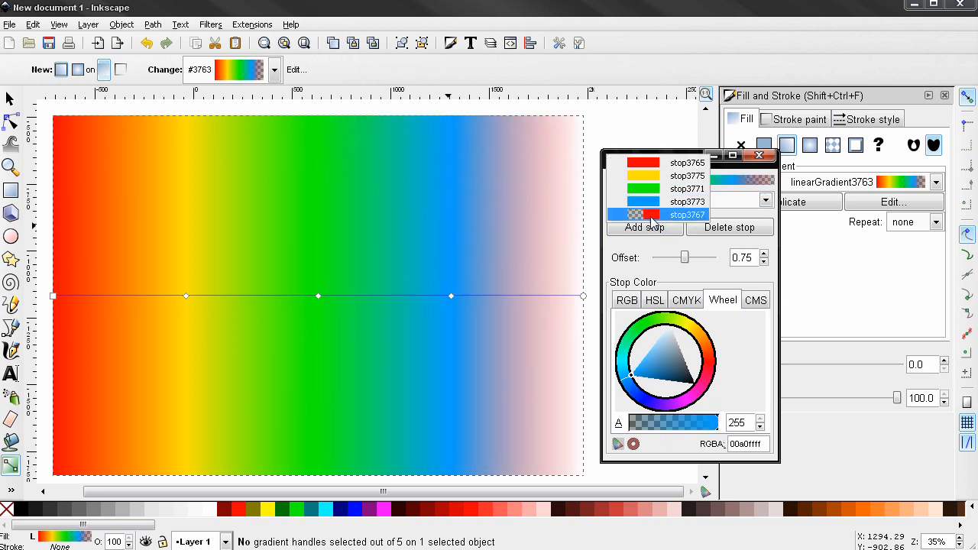
left_click(652, 216)
left_click(684, 390)
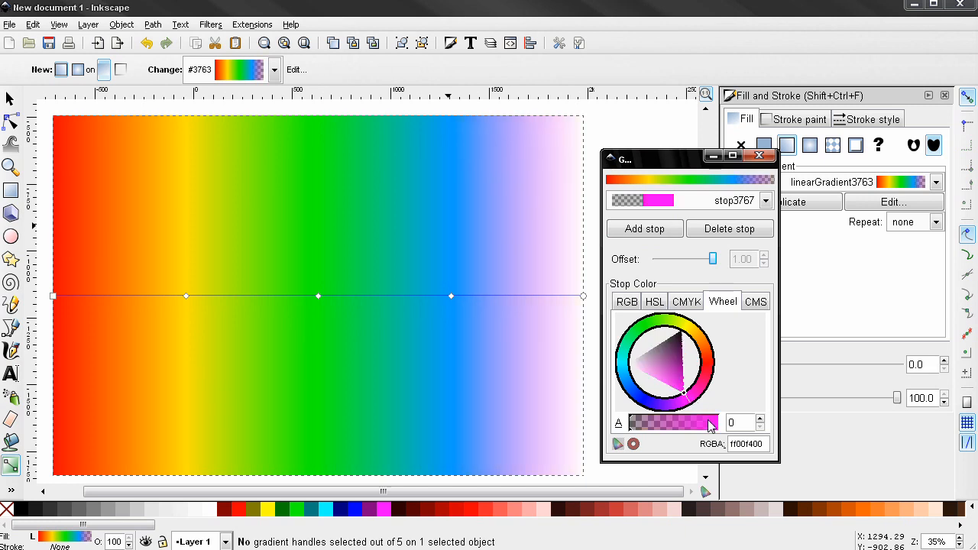
left_click_drag(704, 432, 720, 433)
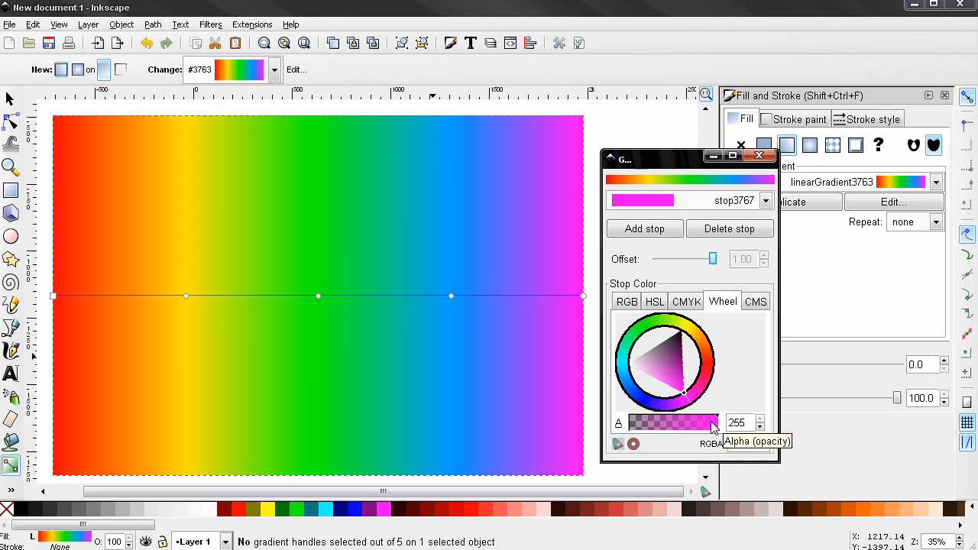
- Reduce the alpha of the green middle stop at offset 0.50 to 149
left_click(653, 200)
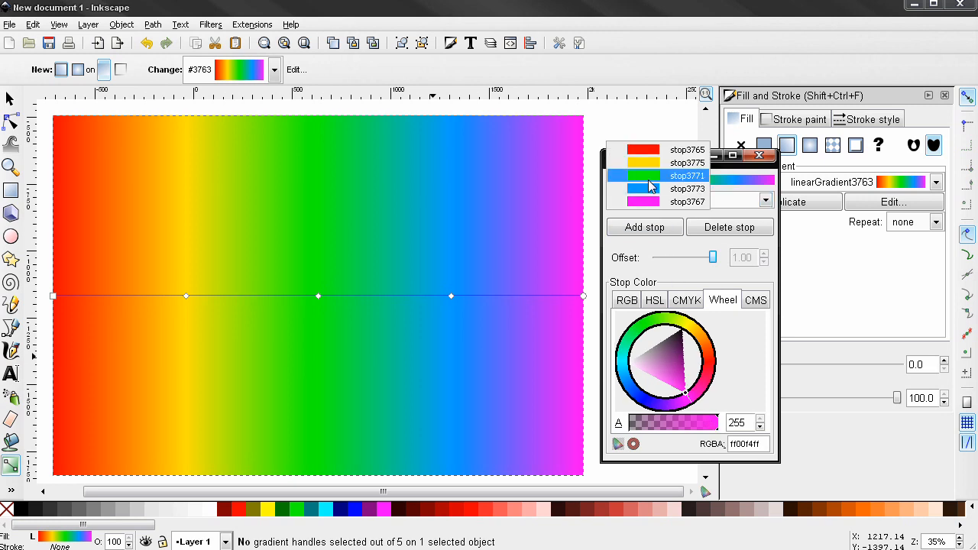
left_click(648, 176)
left_click_drag(717, 434, 682, 435)
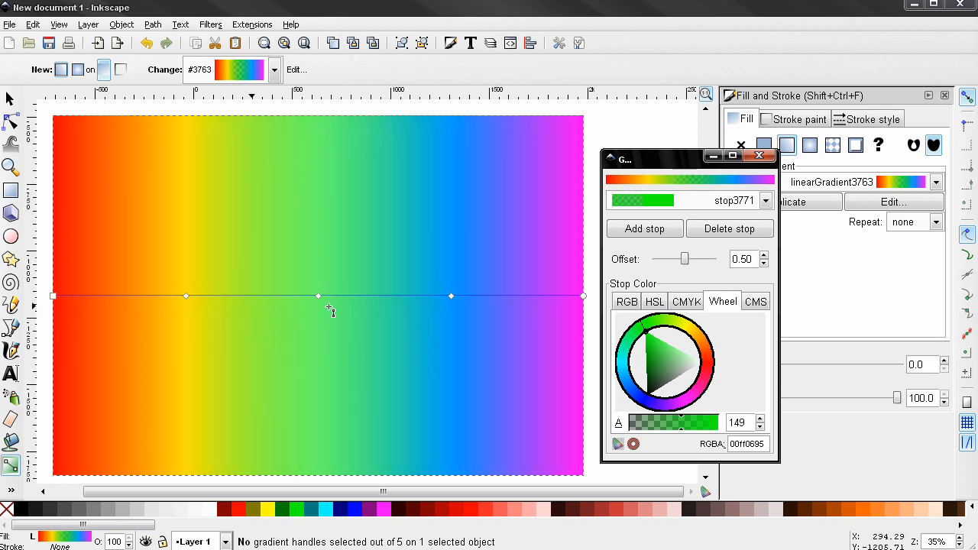